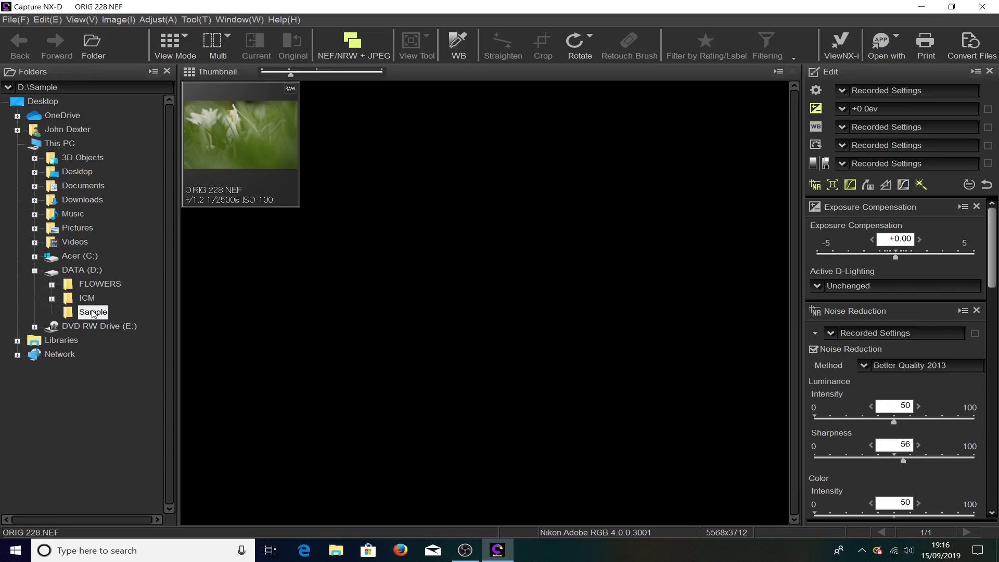
- Display ORIG 228.NEF from D:\Sample in Capture NX-D's folder browser
mouse_move(269, 173)
- Leave Capture NX-D for ViewNX 2 and send ORIG 228.NEF to Capture NX 2
click(980, 7)
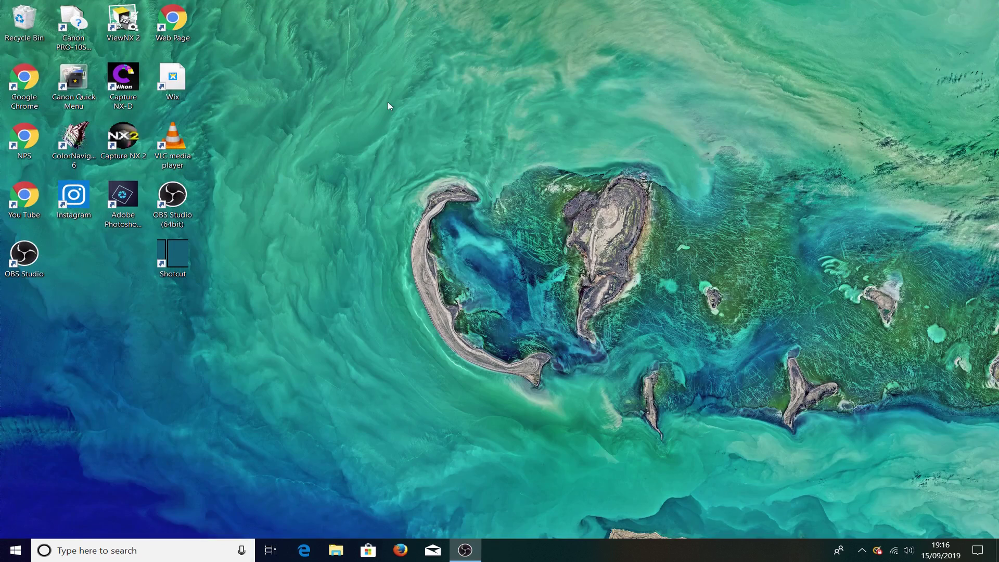
double_click(130, 19)
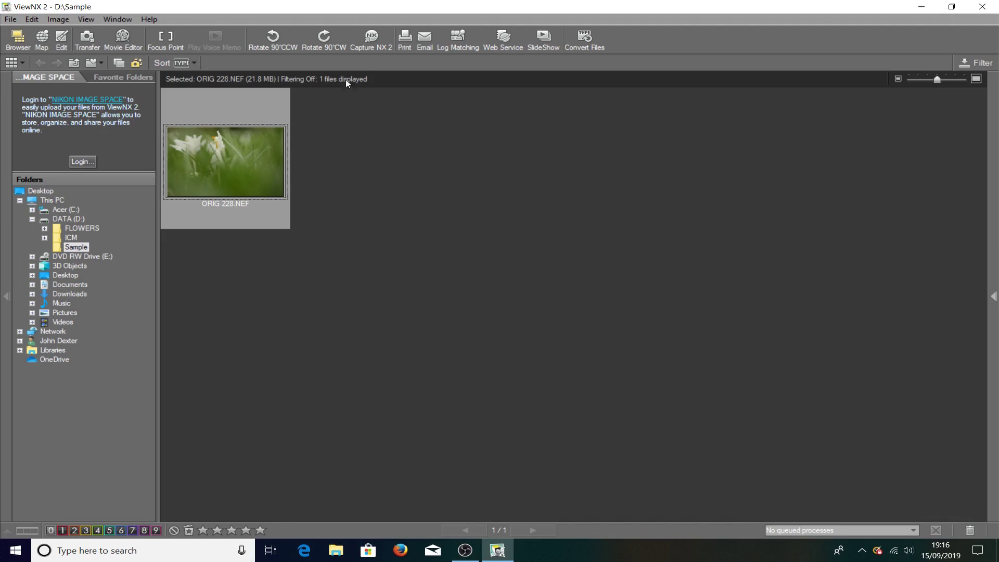
click(374, 37)
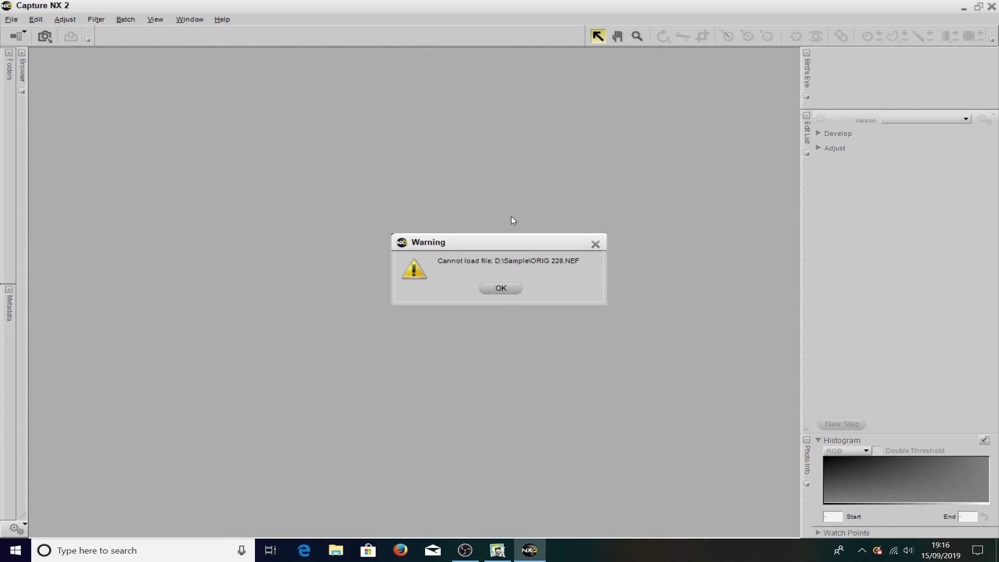
- Dismiss the cannot-load warning for ORIG 228.NEF and close ViewNX 2
click(501, 290)
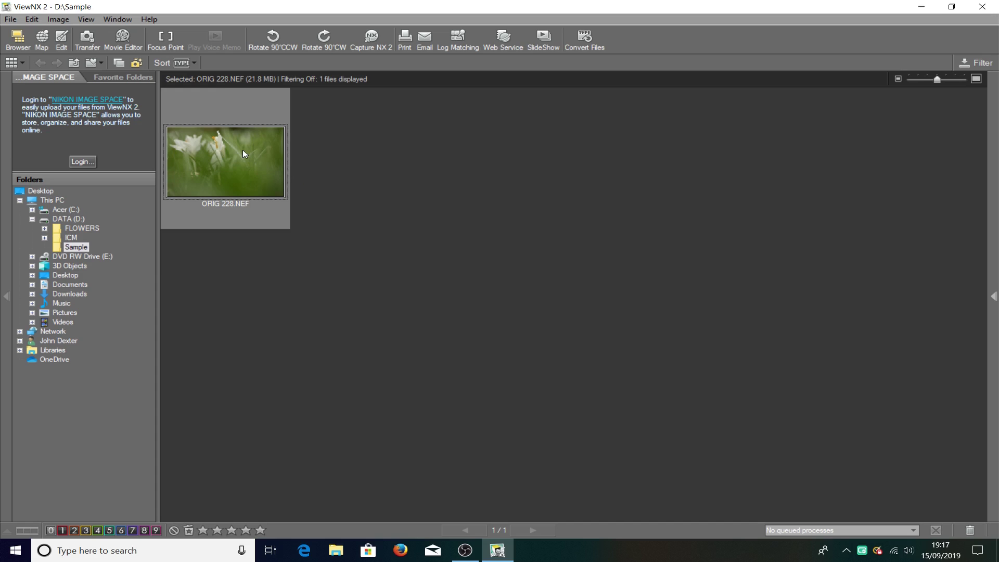
click(982, 7)
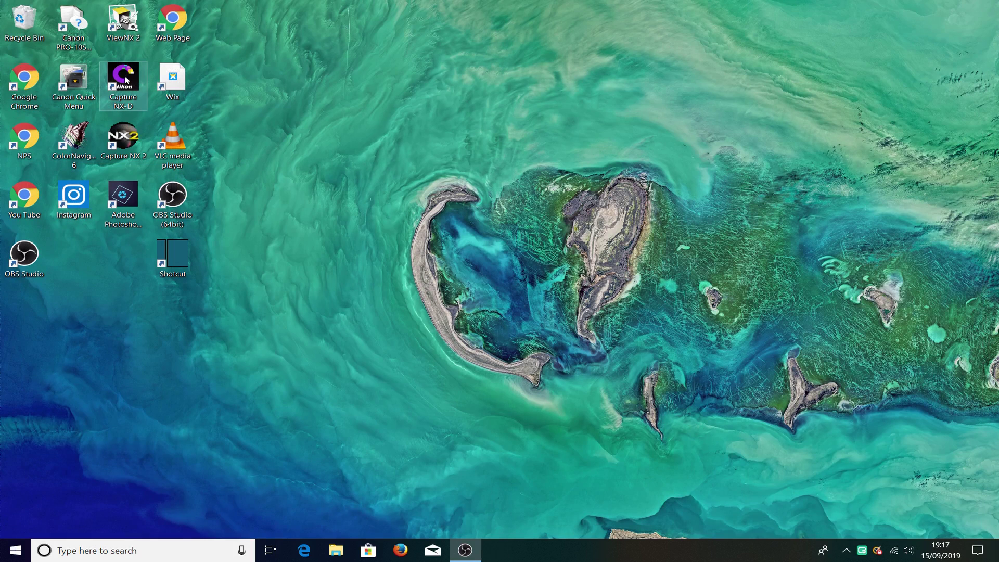
- Convert ORIG 228.NEF to a TIFF 16bit file, ORIG 228.tif, using Convert Files
double_click(126, 79)
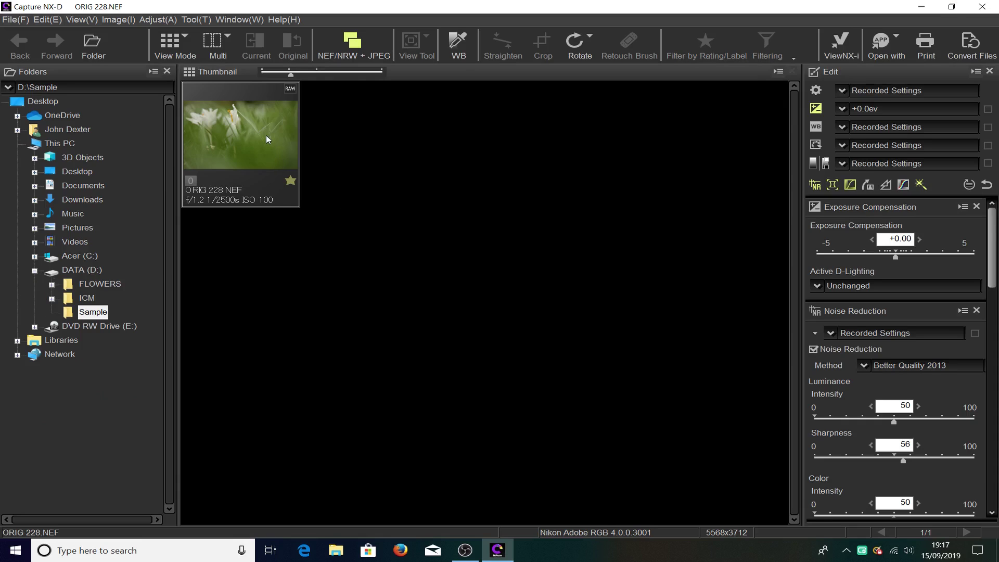
click(971, 46)
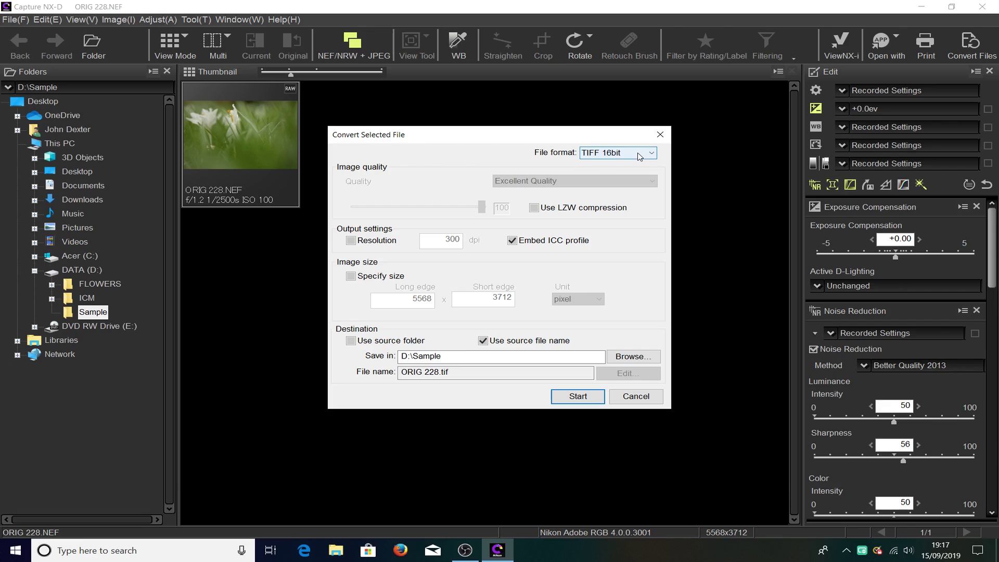
click(640, 155)
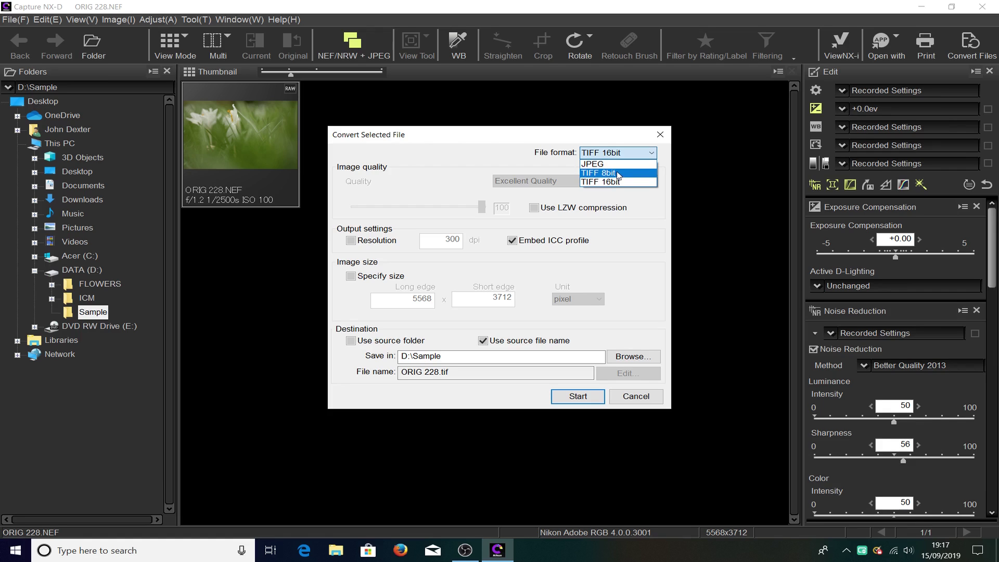
click(622, 151)
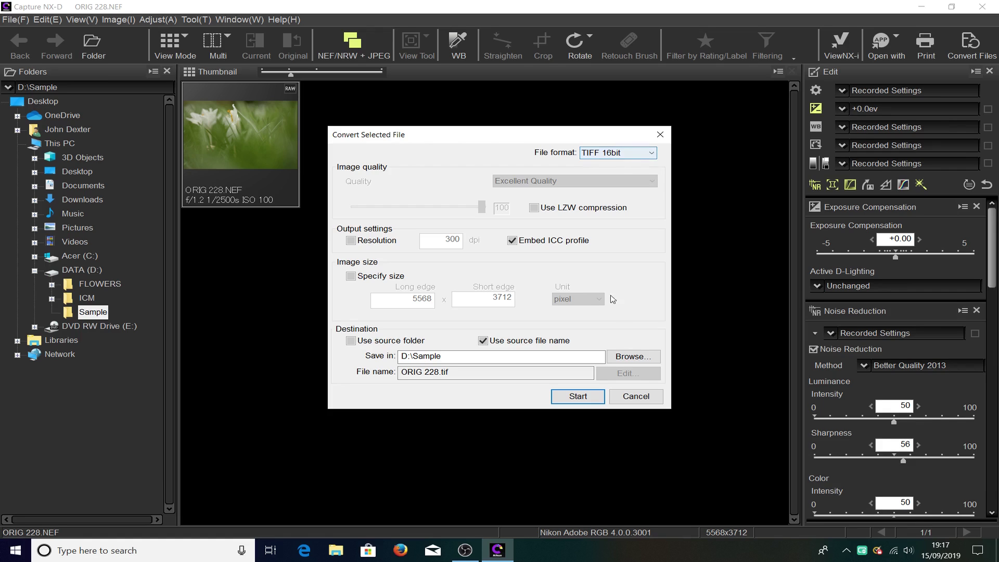
click(574, 398)
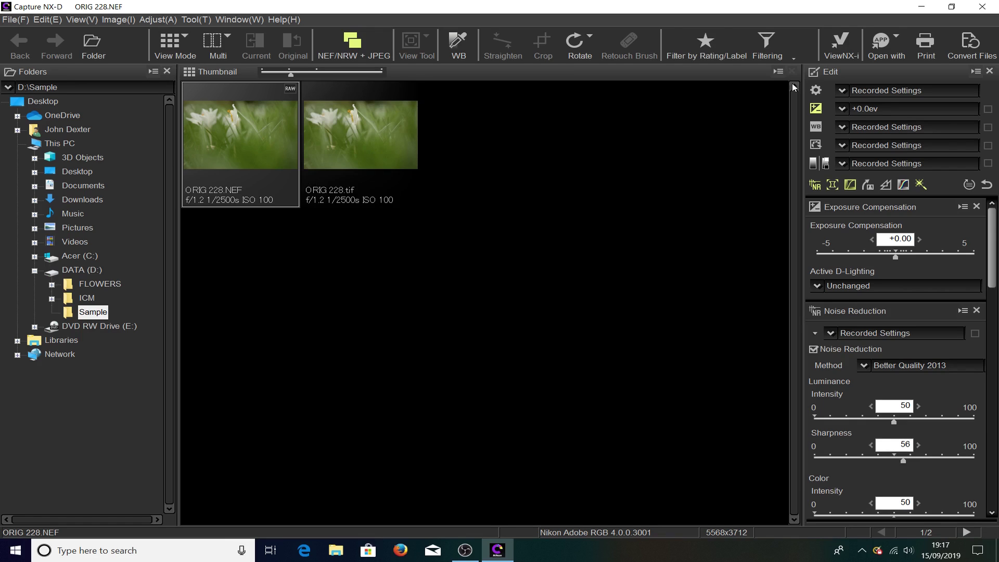
- Close Capture NX-D and open ORIG 228.tif from ViewNX 2 in Capture NX 2
click(983, 7)
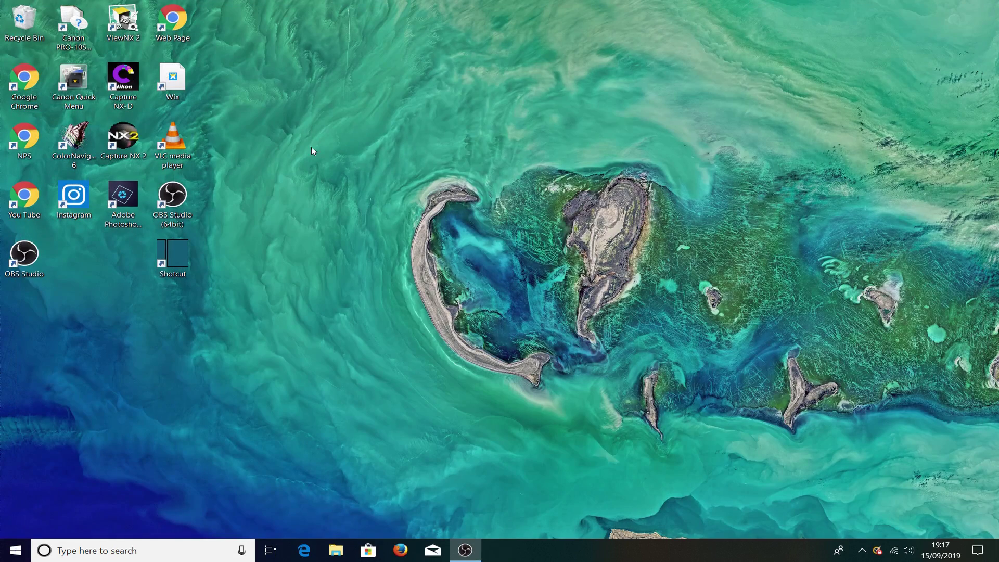
double_click(124, 29)
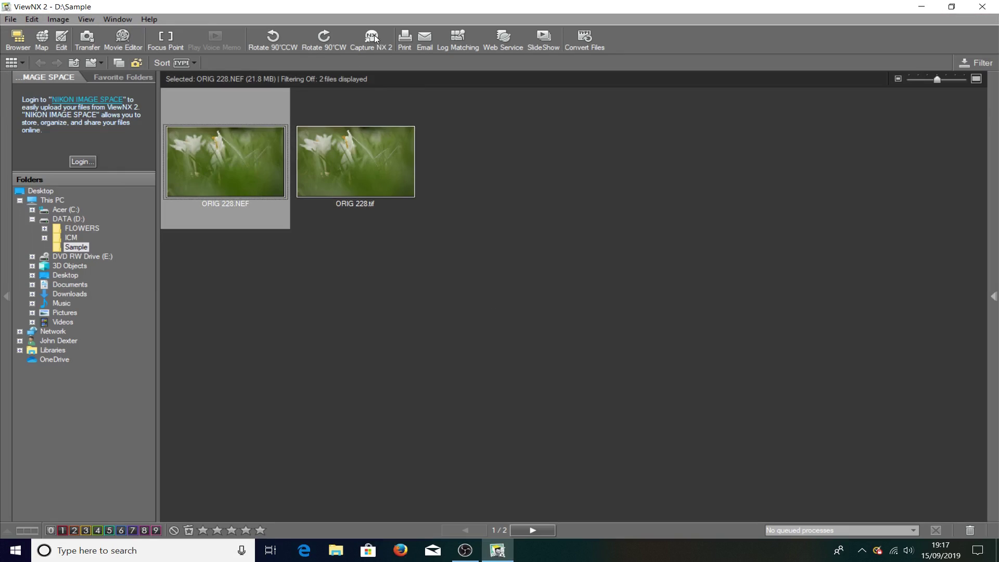
click(370, 137)
click(372, 39)
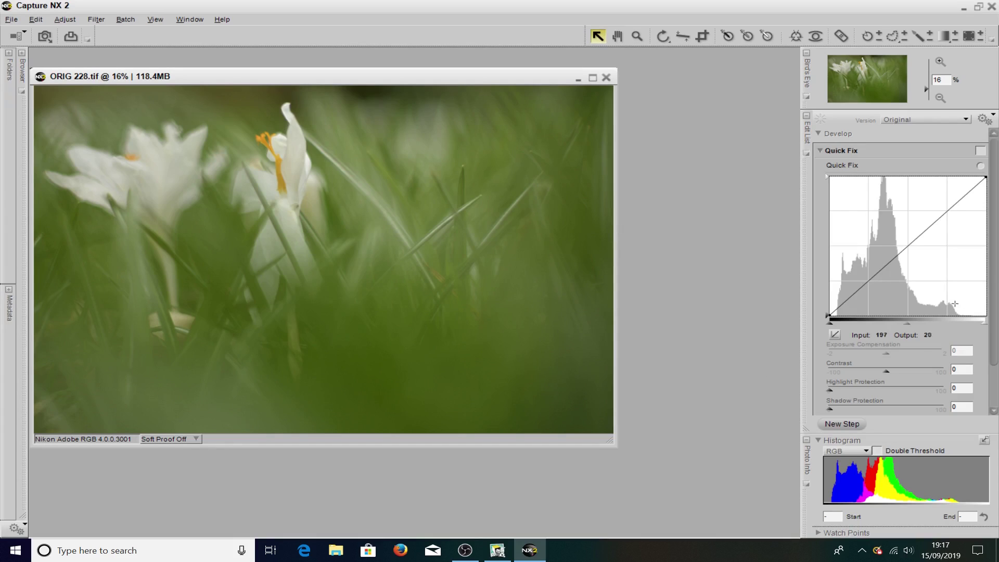
- With Double Threshold on and shadows raised, place a black point on the dark top area
drag(995, 268, 997, 316)
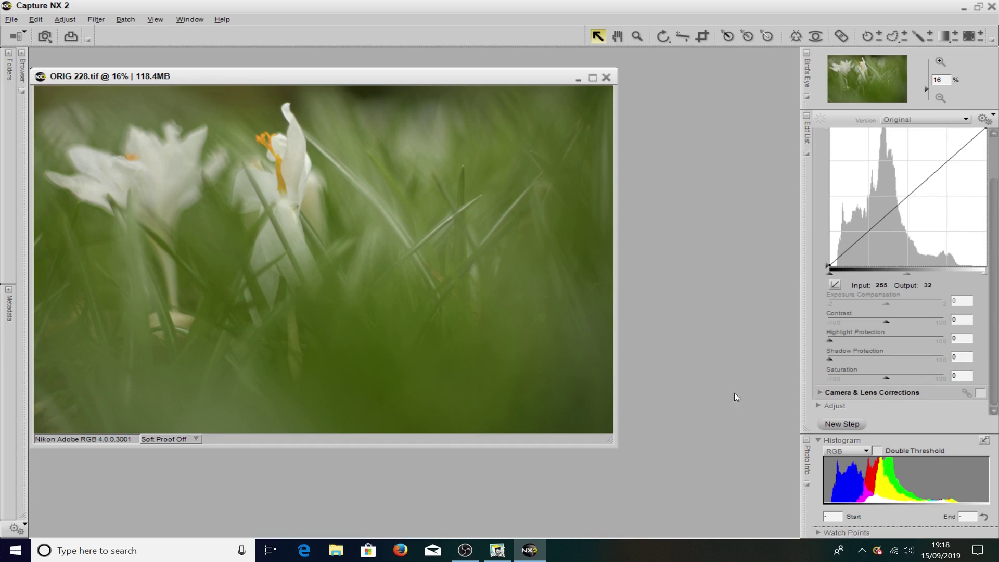
click(844, 423)
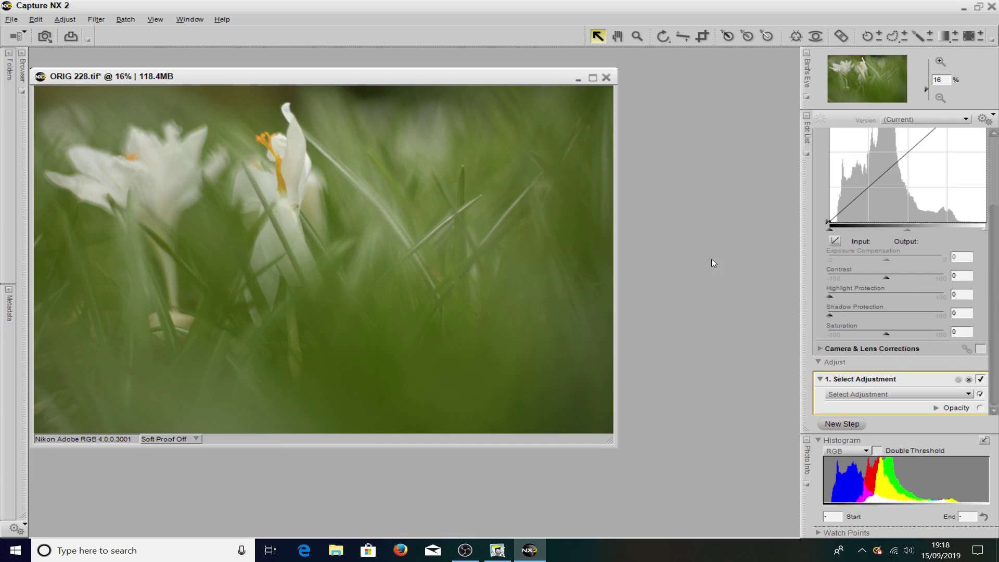
click(880, 397)
click(749, 359)
click(878, 451)
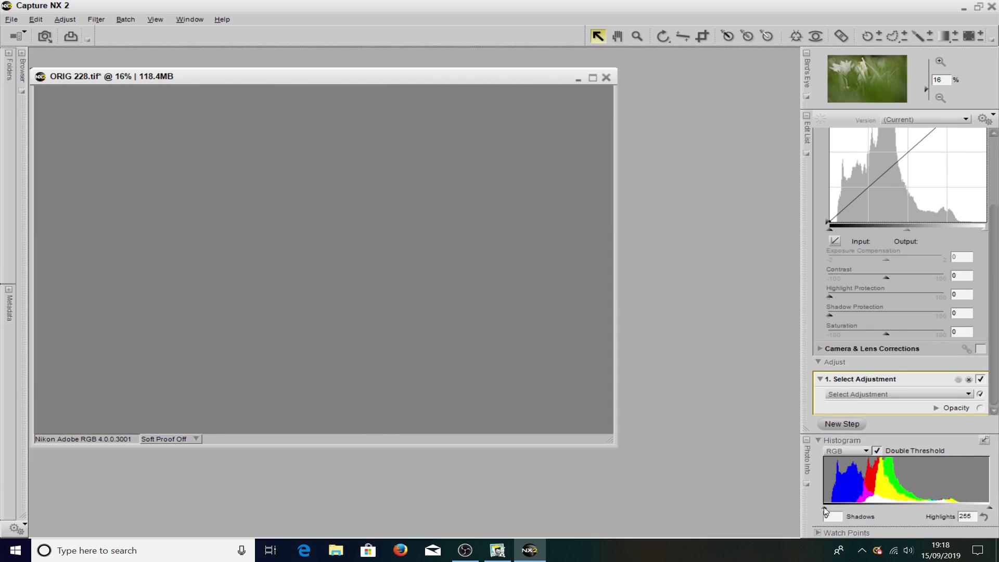
drag(825, 512, 850, 511)
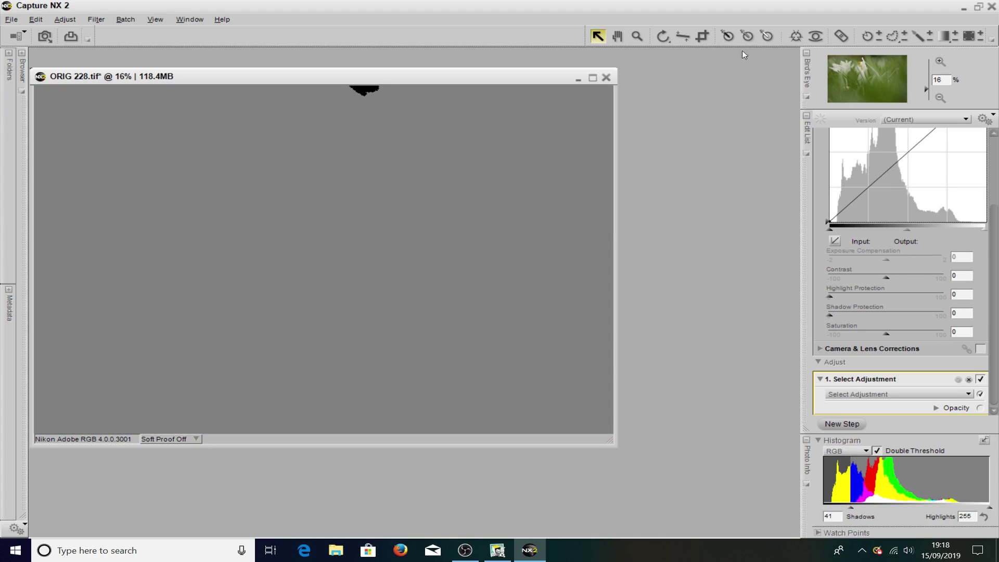
click(728, 36)
click(366, 89)
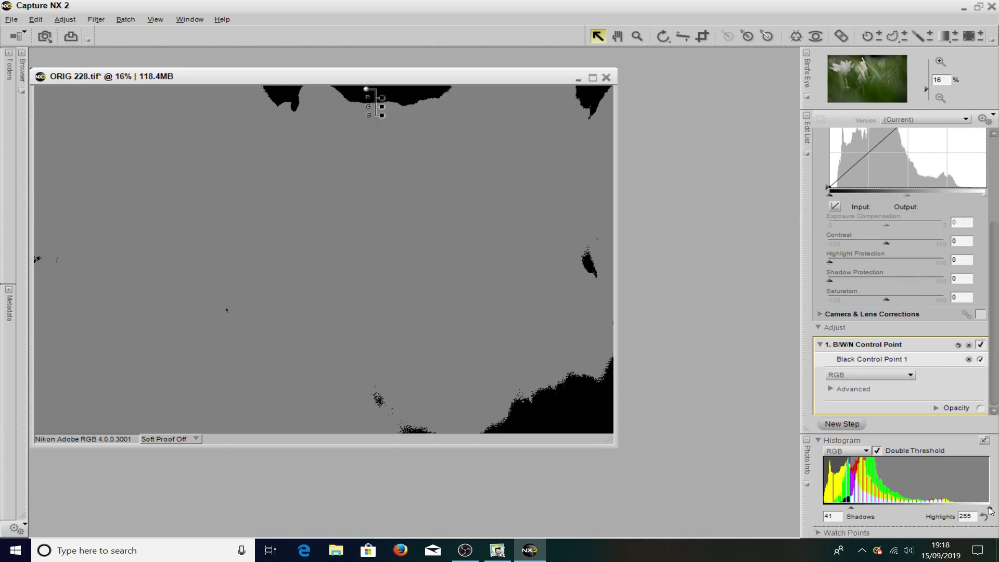
- Lower the highlight threshold, set a white point on the crocus petal, then disable Double Threshold
drag(989, 507, 962, 507)
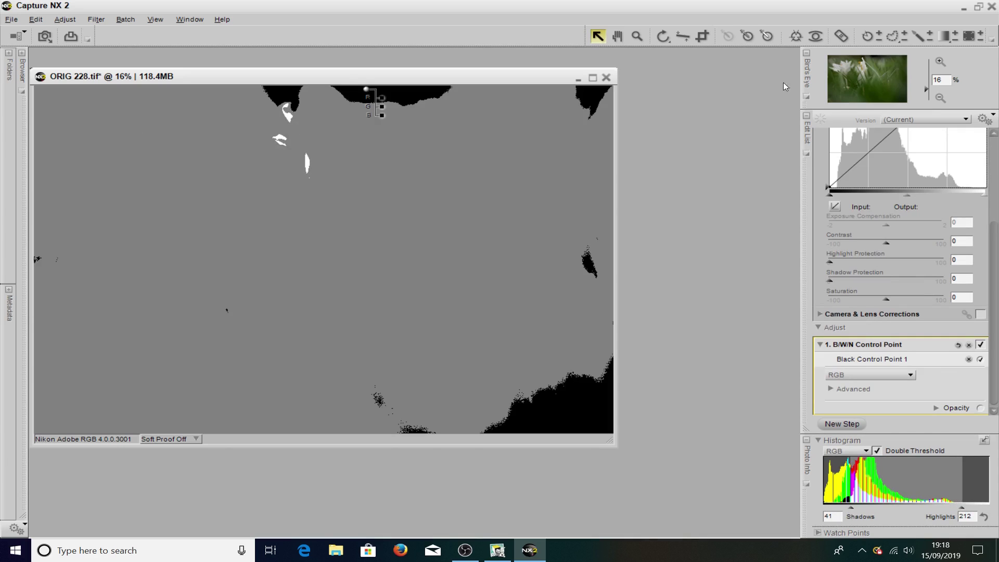
click(767, 36)
click(306, 163)
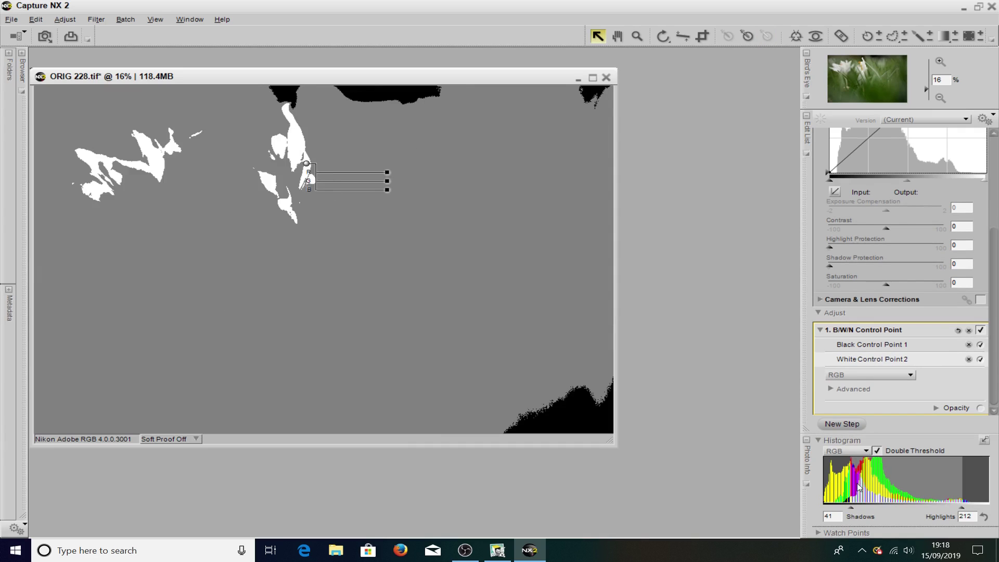
click(878, 451)
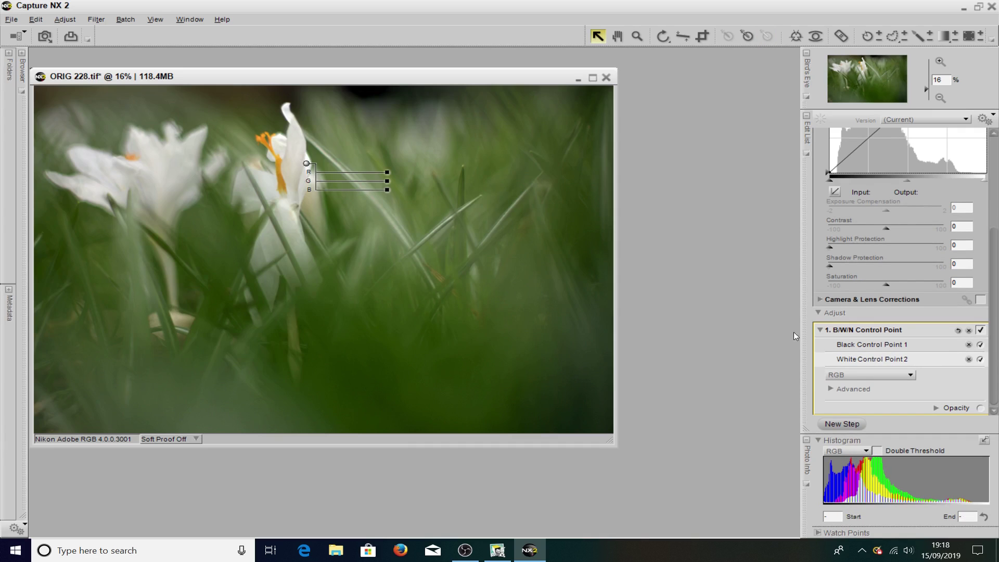
click(821, 330)
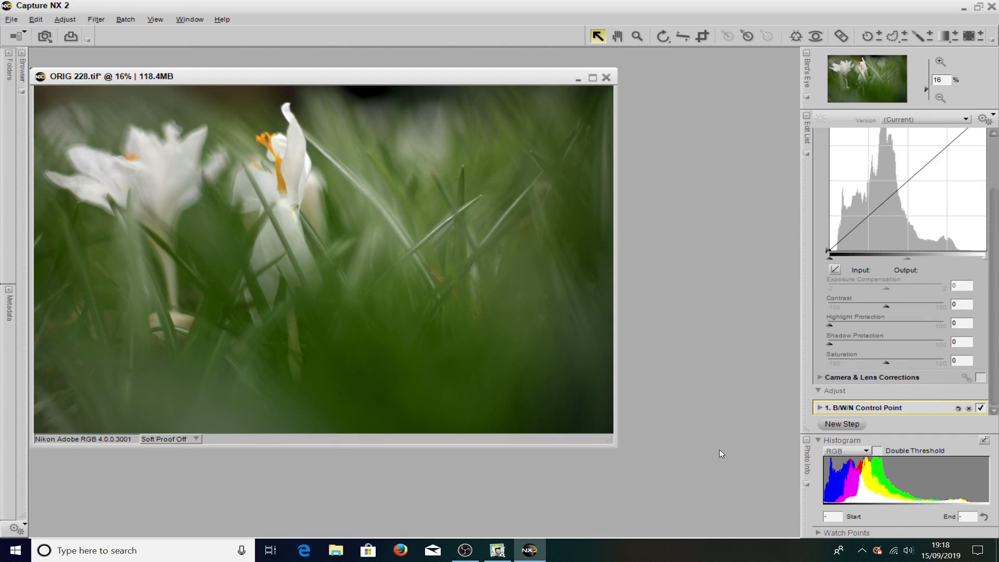
- Add a Levels & Curves step with two RGB curve points: upper tones down, shadows lifted
click(835, 425)
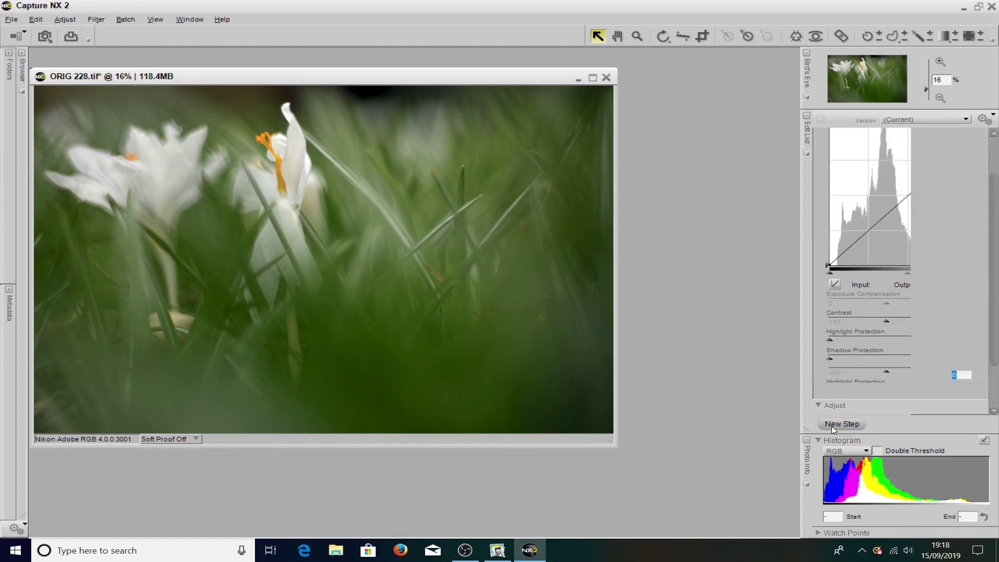
click(851, 395)
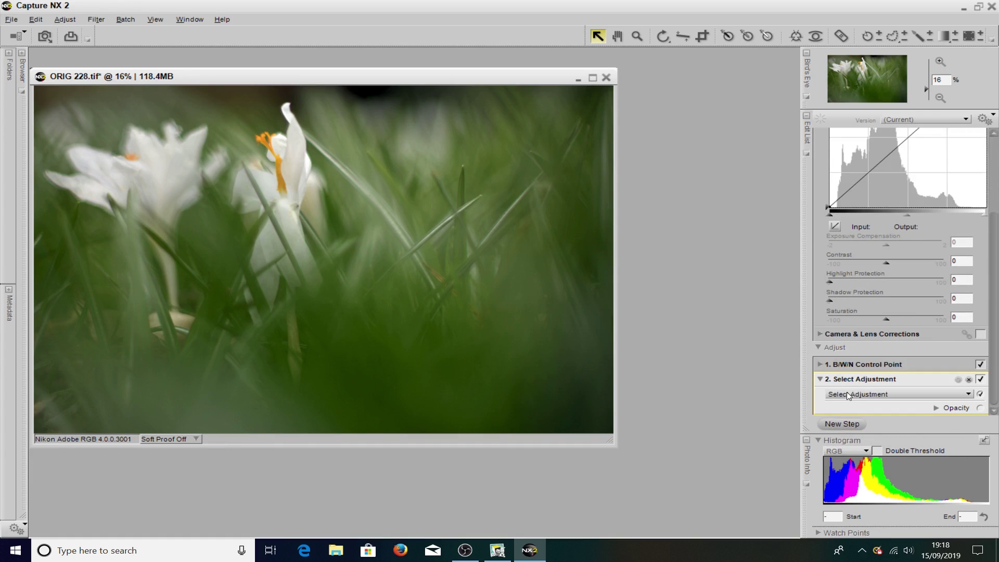
mouse_move(844, 406)
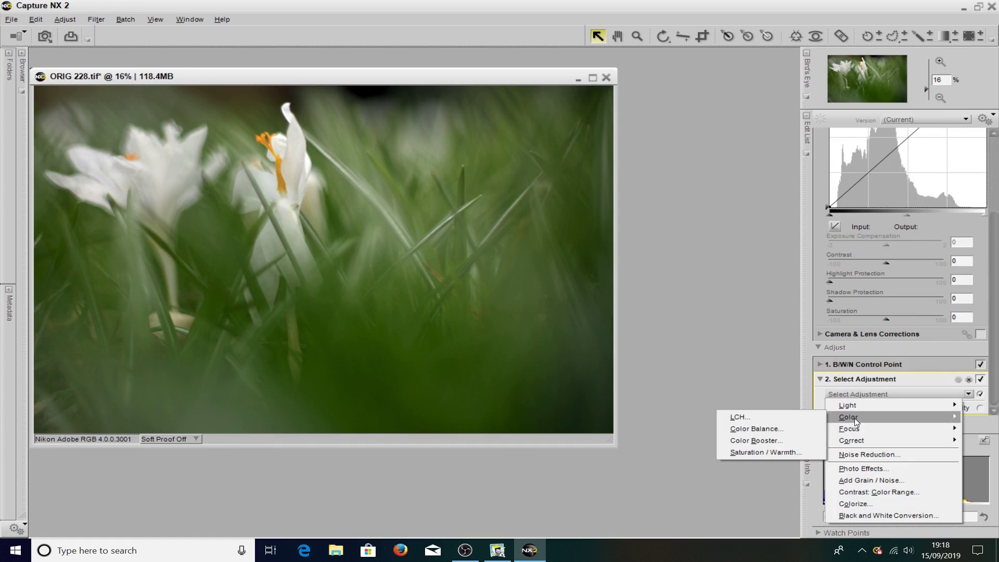
click(756, 405)
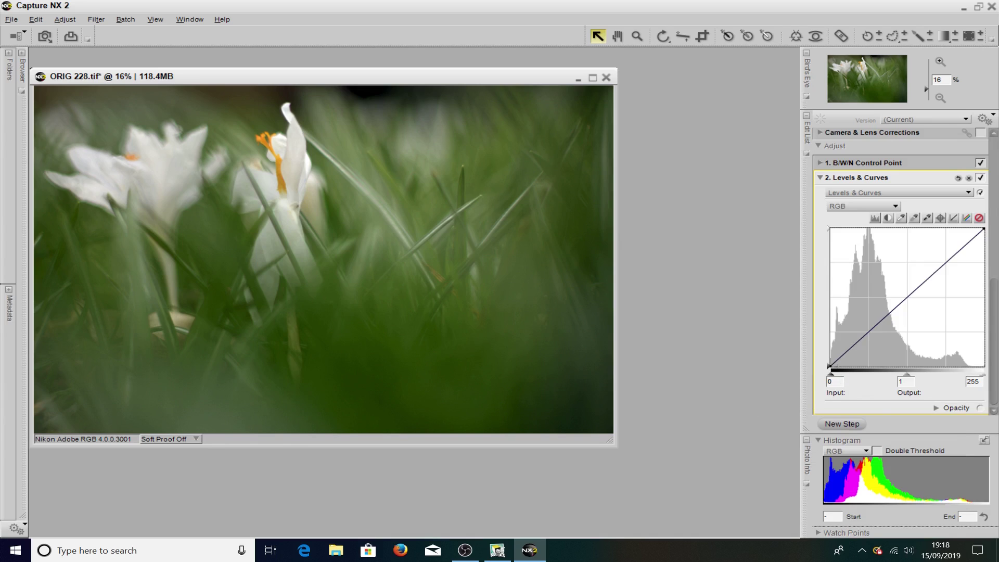
drag(940, 267, 941, 273)
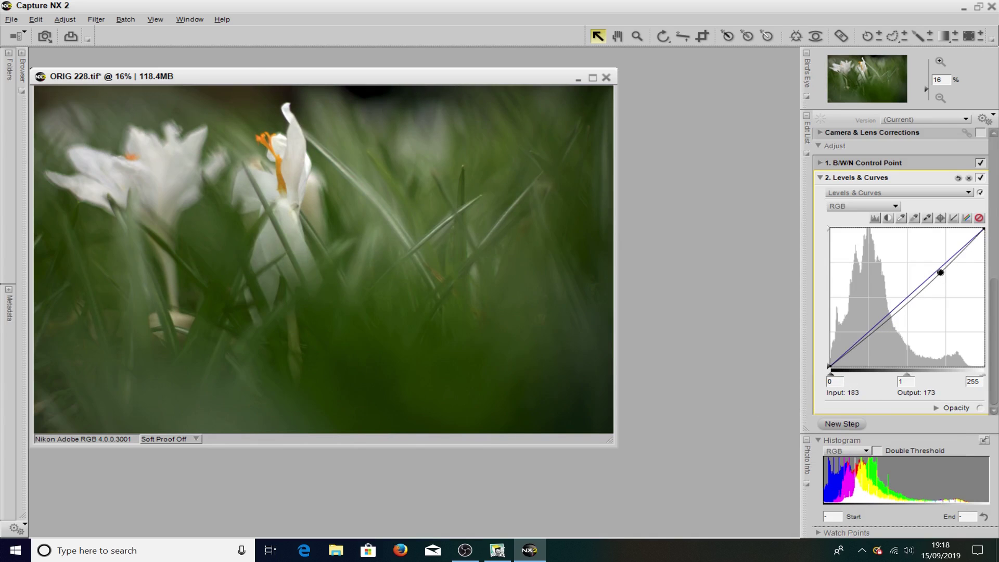
drag(878, 337, 865, 328)
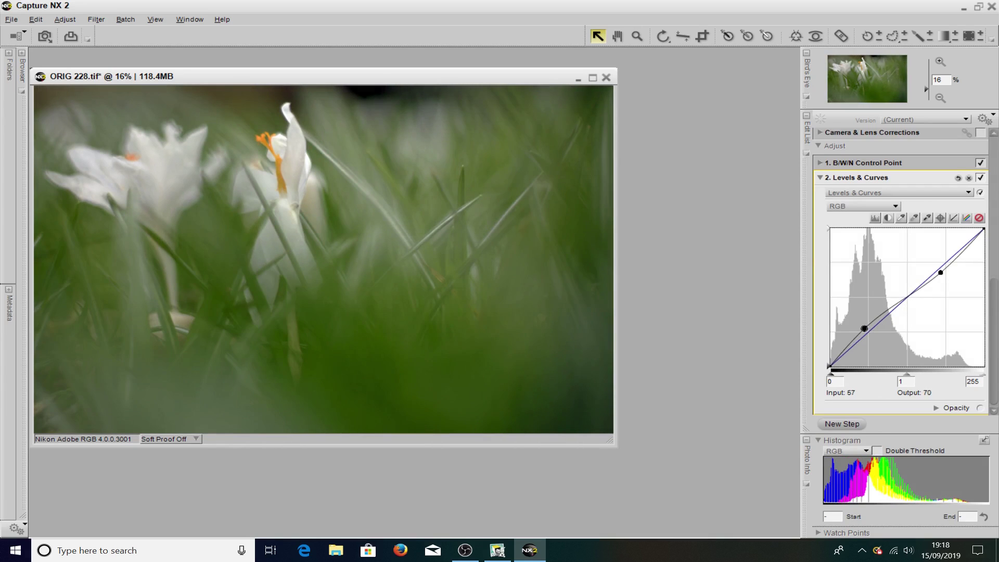
click(822, 178)
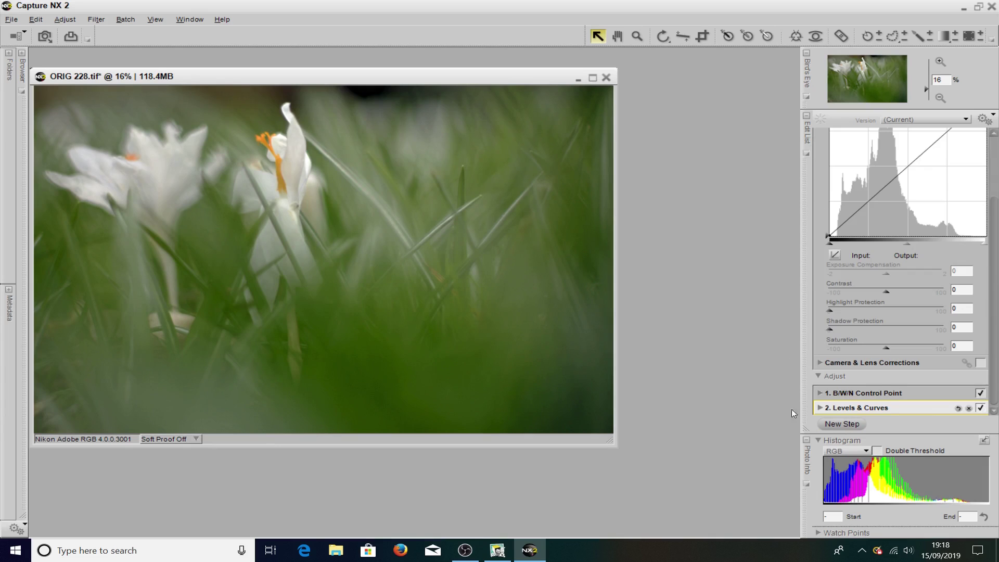
- Crop the flowers with a fixed 4x6 Landscape ratio and apply the crop
click(702, 35)
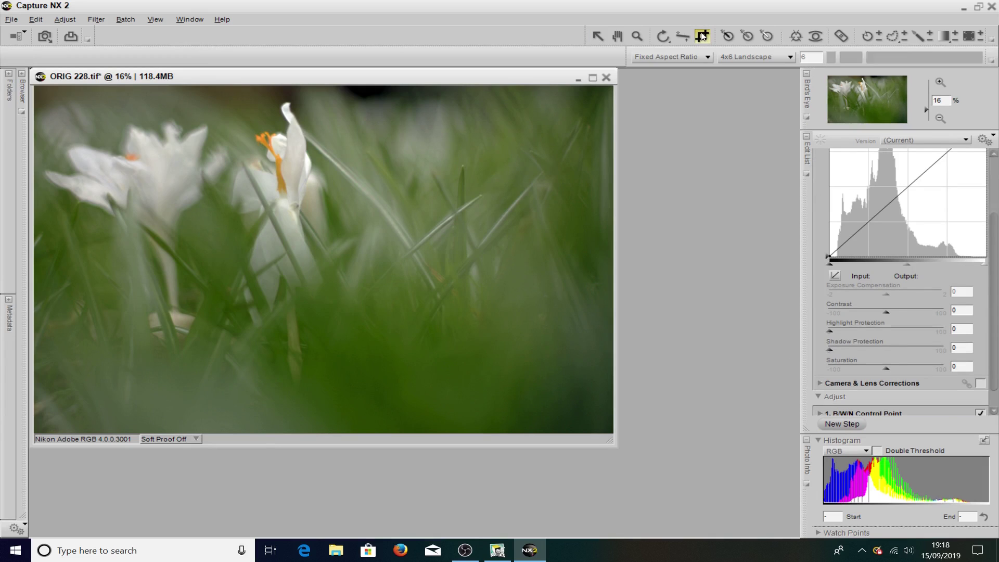
click(771, 60)
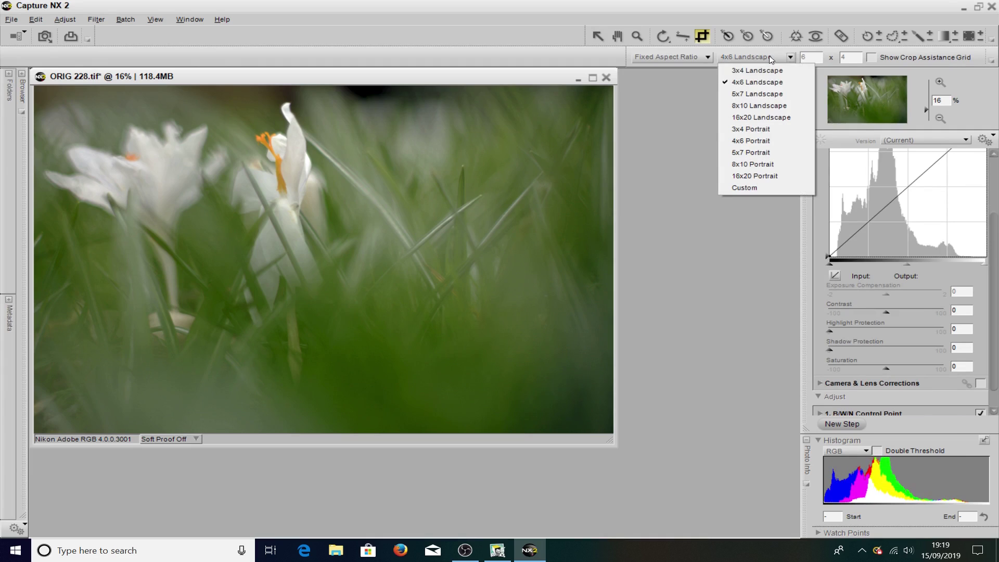
click(756, 76)
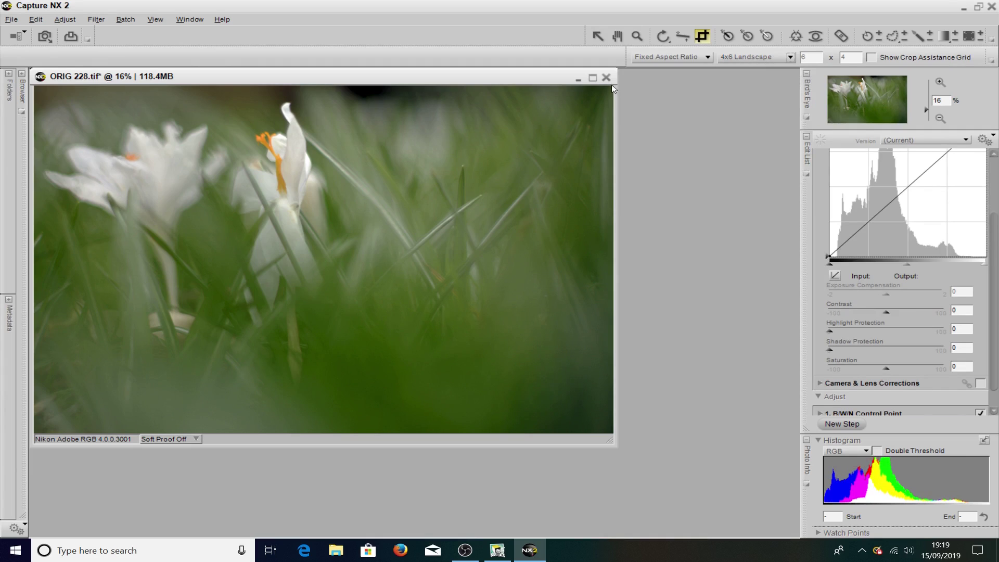
drag(612, 86, 507, 275)
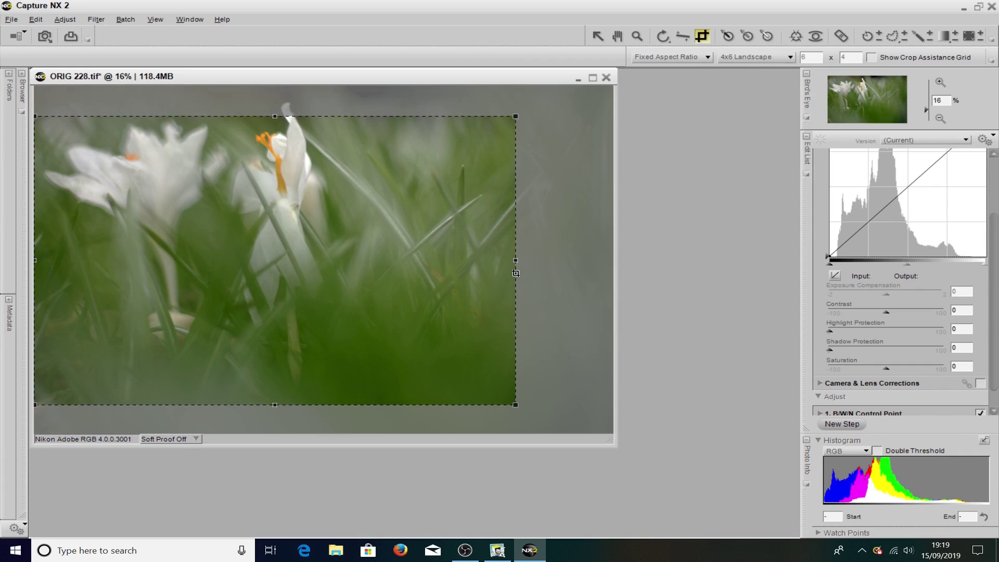
double_click(444, 283)
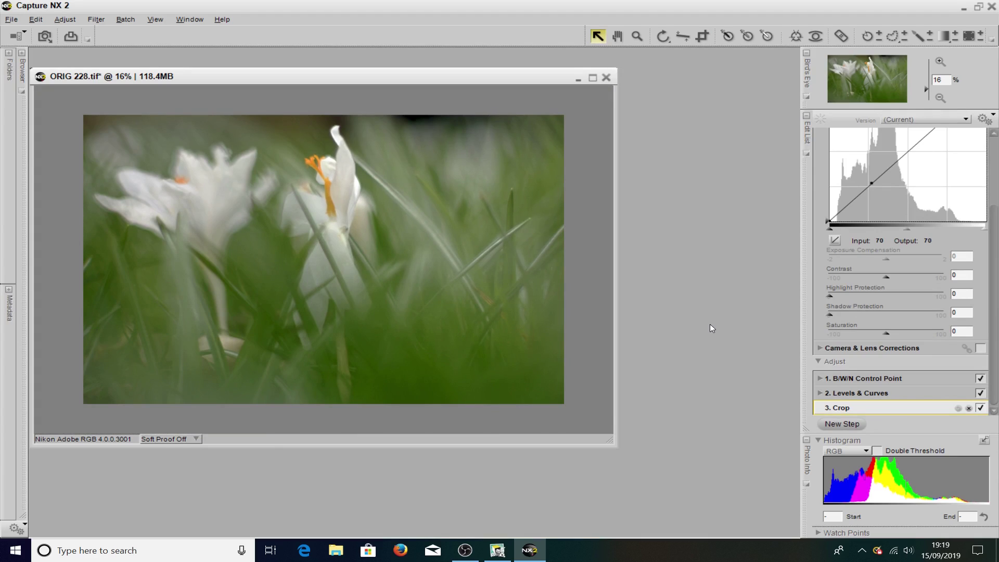
- Save As ORIG 228 in NEF format in Sample, confirming the overwrite and save options
click(14, 22)
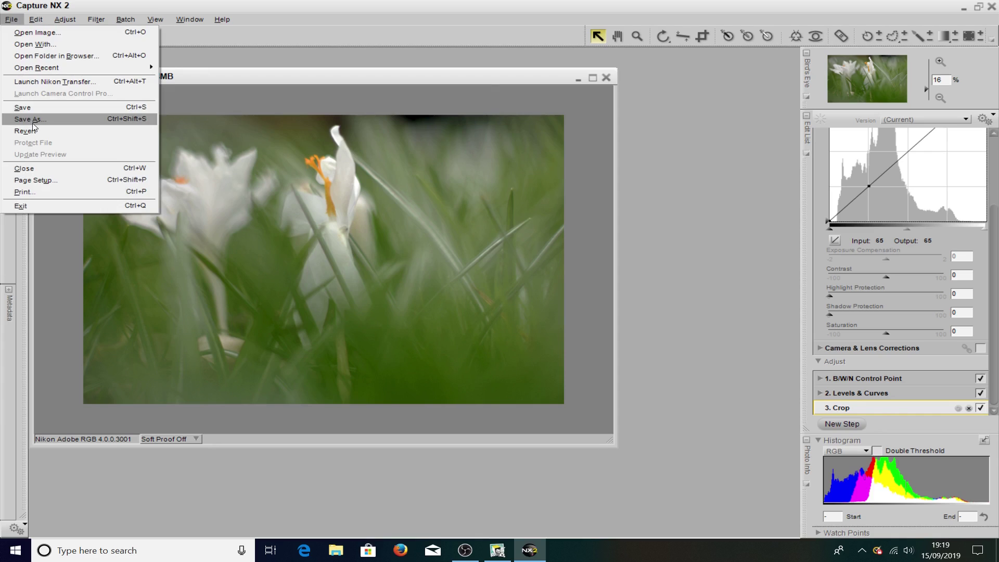
click(49, 119)
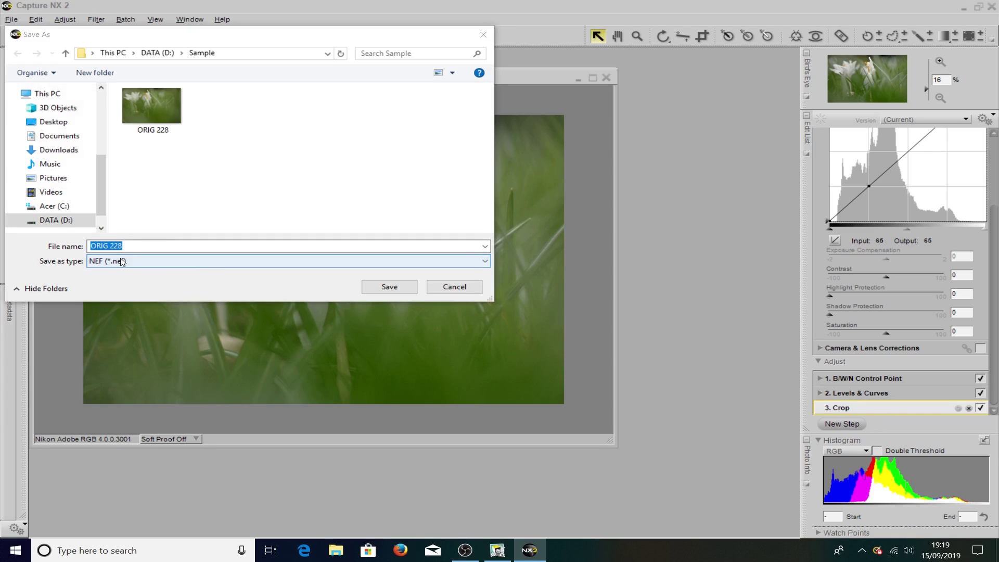
click(389, 287)
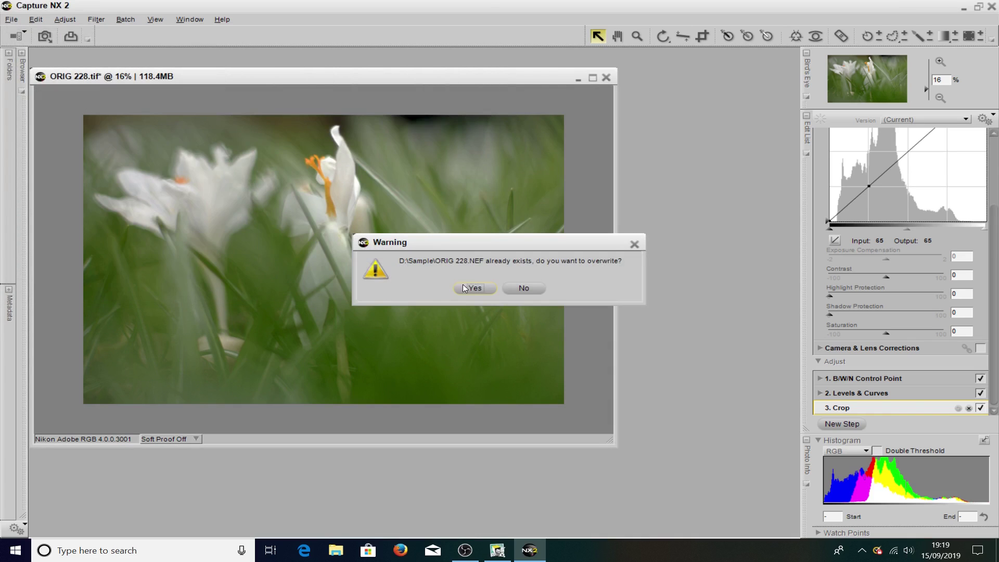
click(474, 289)
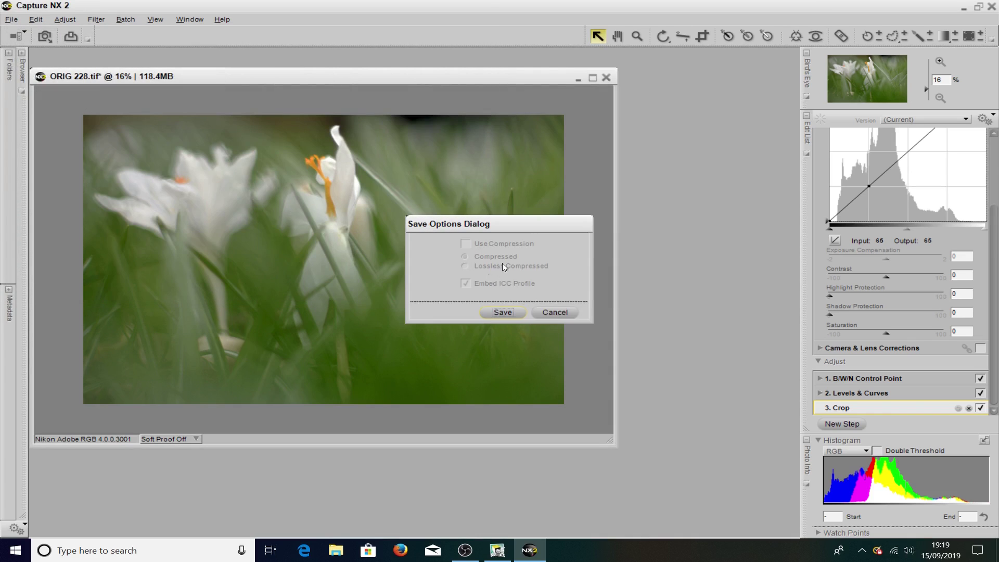
click(491, 313)
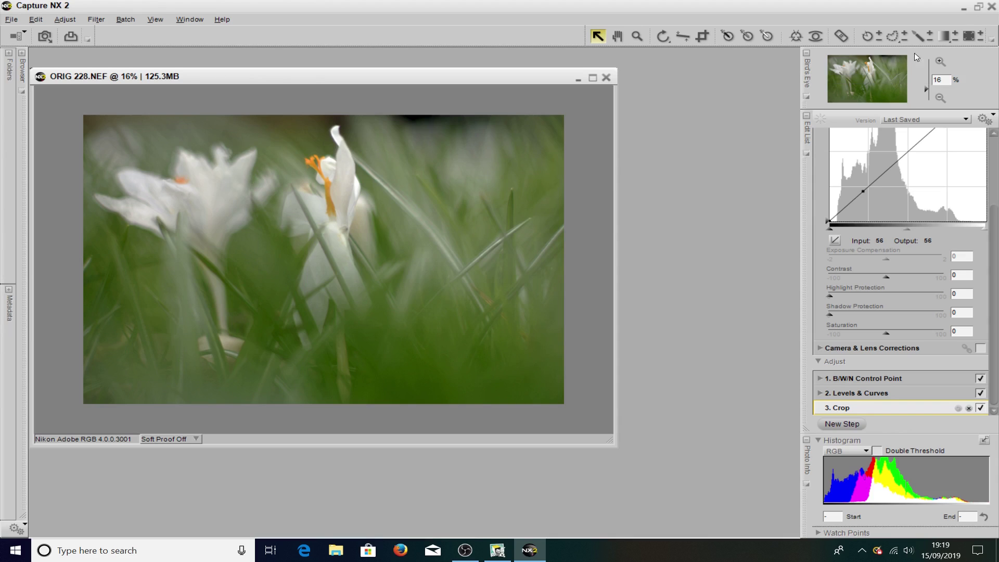
- Close Capture NX 2 and reopen ORIG 228.NEF from ViewNX 2 to check its three edit steps
click(991, 7)
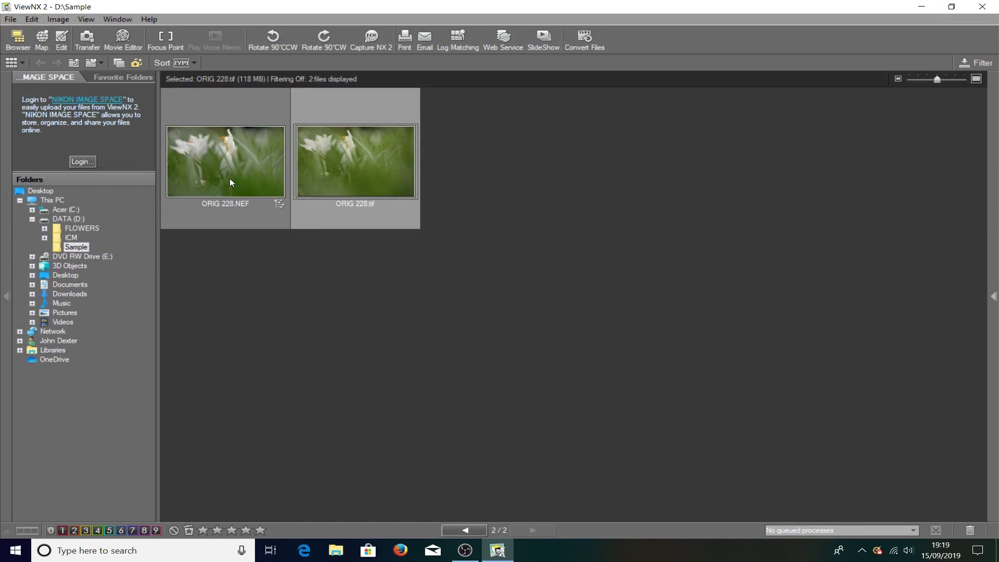
mouse_move(241, 204)
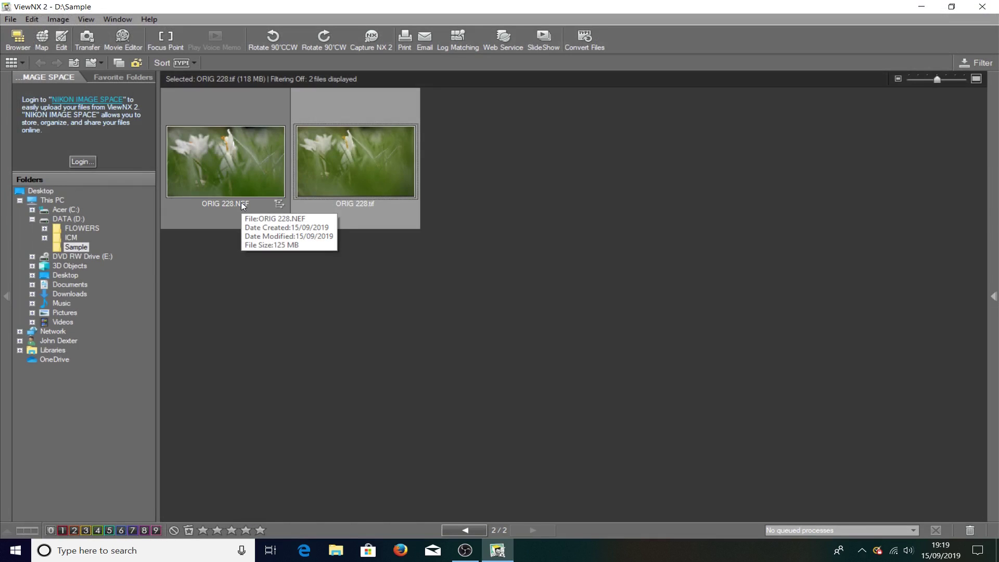
click(237, 148)
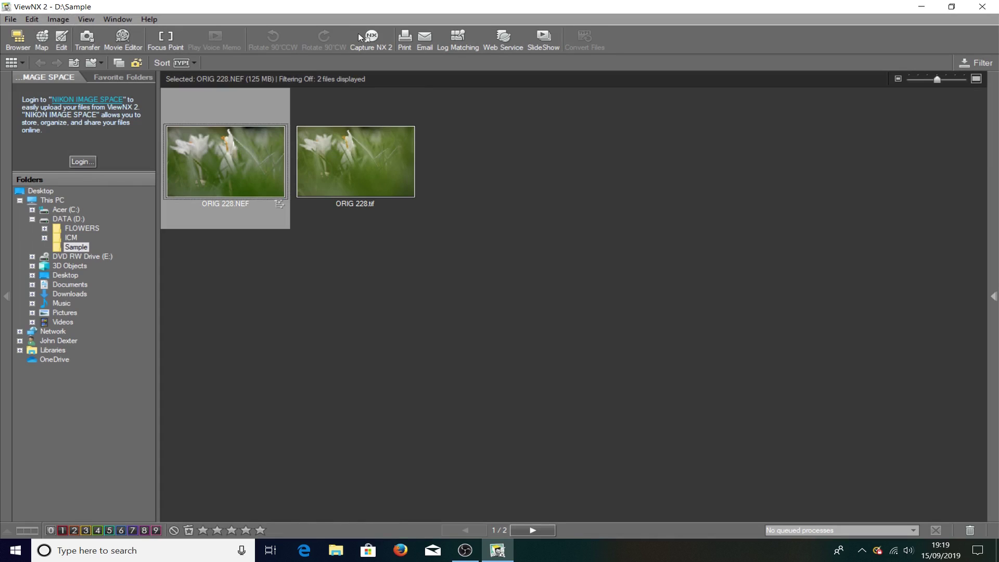
click(372, 38)
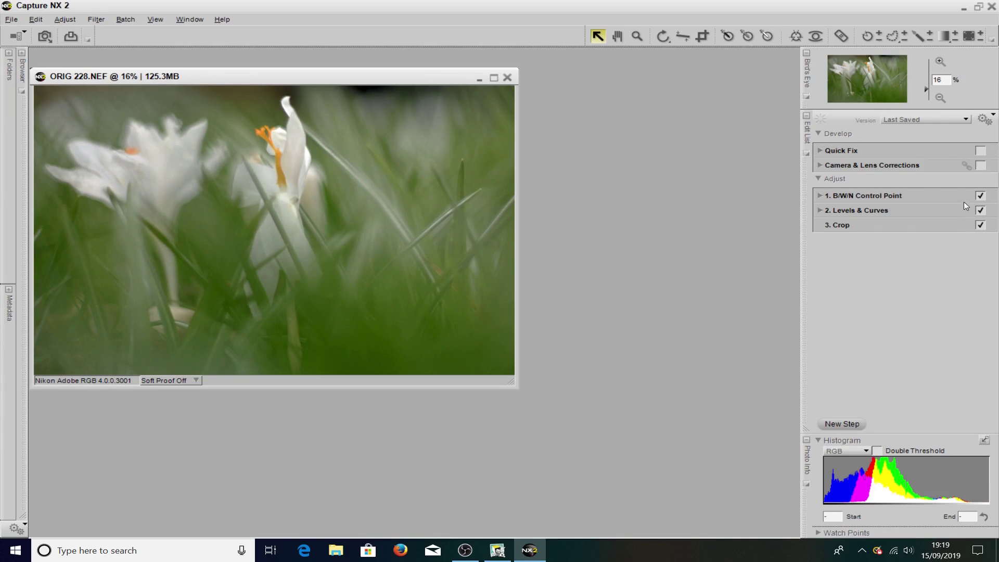
- Hide Crop and Levels & Curves with the full frame fit to screen, then re-enable B/W/N, Levels & Curves and Crop
click(981, 225)
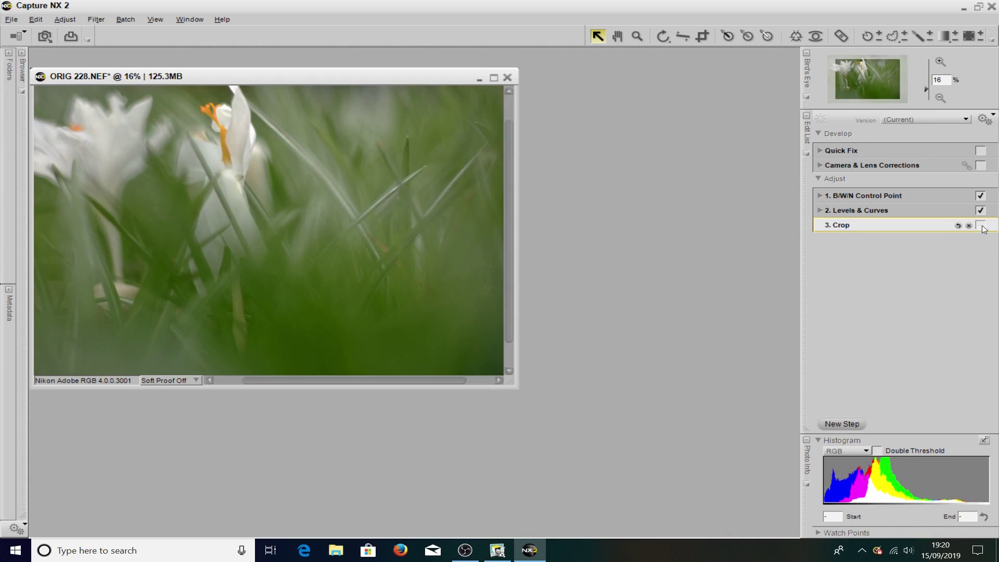
click(155, 19)
click(171, 140)
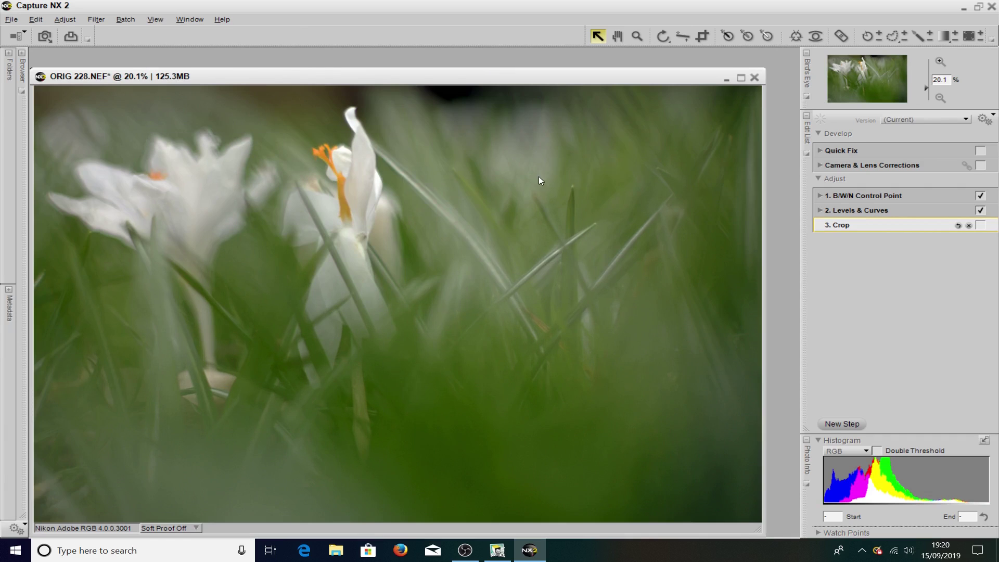
click(981, 210)
click(981, 196)
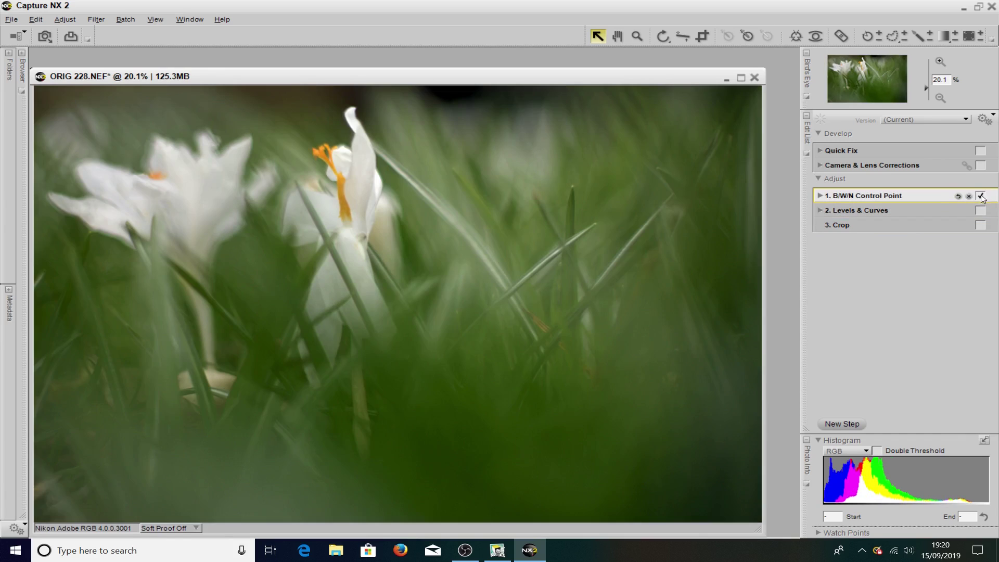
click(981, 211)
click(981, 225)
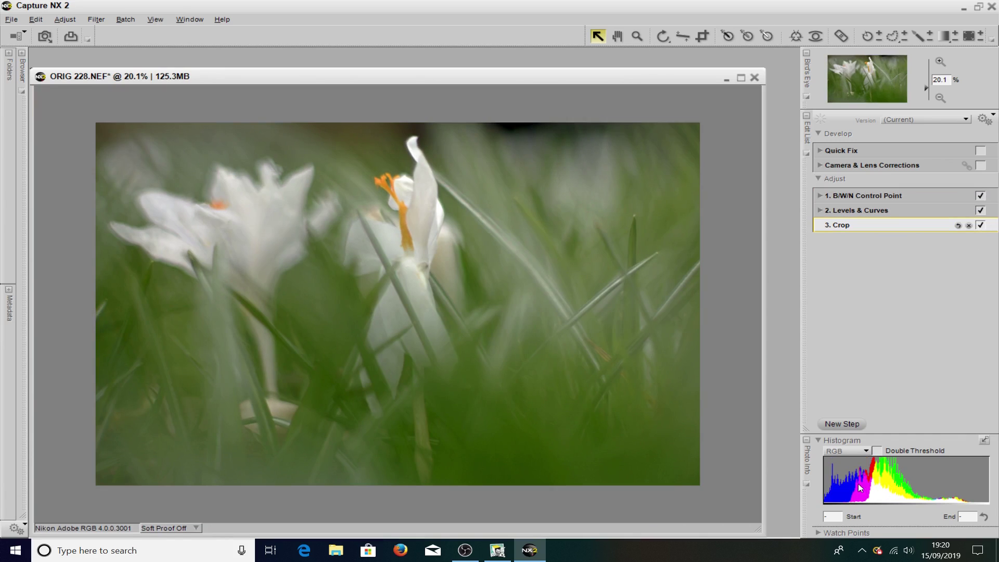
- Add a Color Booster step at Level 28 and collapse its settings panel
click(836, 424)
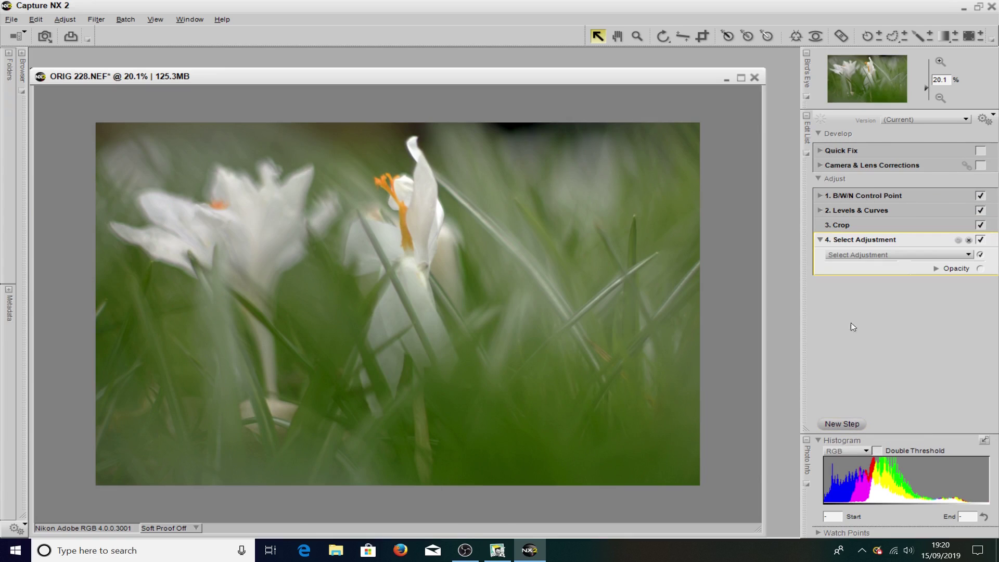
click(873, 256)
mouse_move(848, 283)
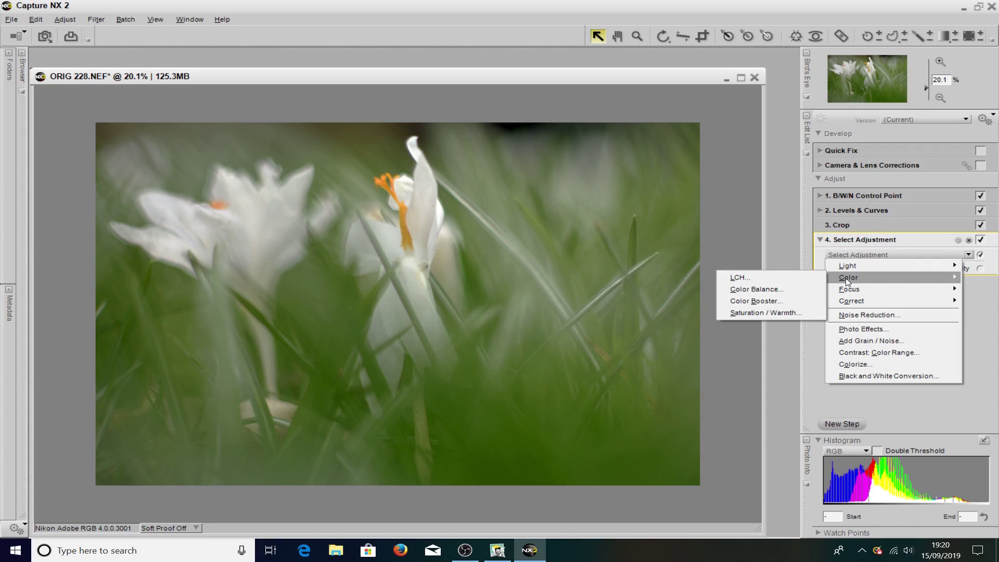
click(781, 302)
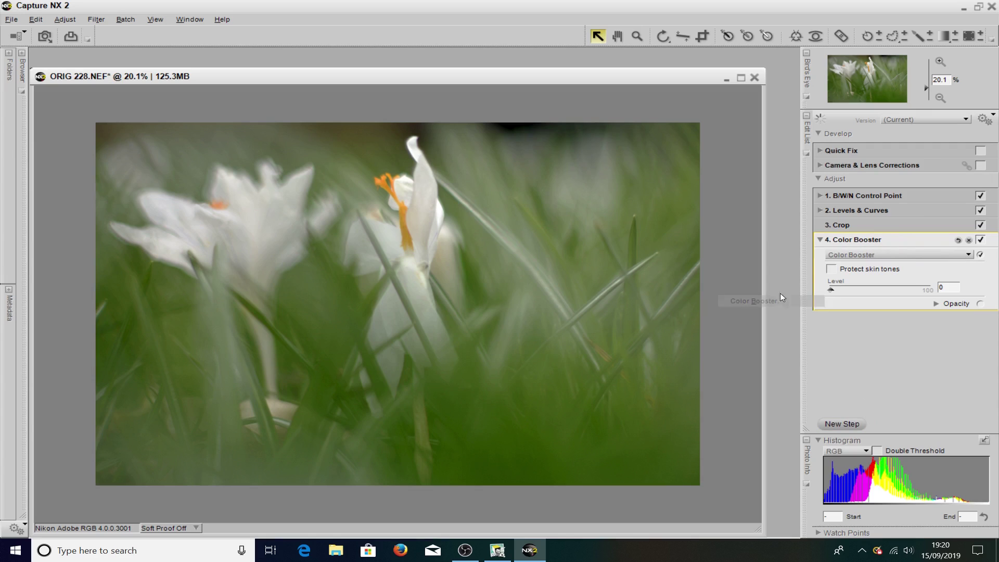
drag(832, 290, 861, 294)
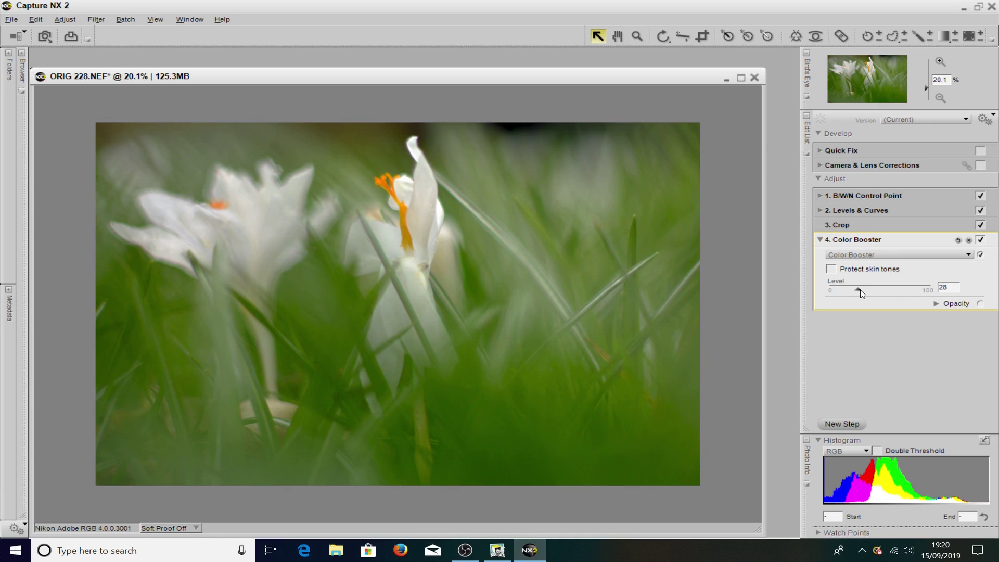
click(821, 240)
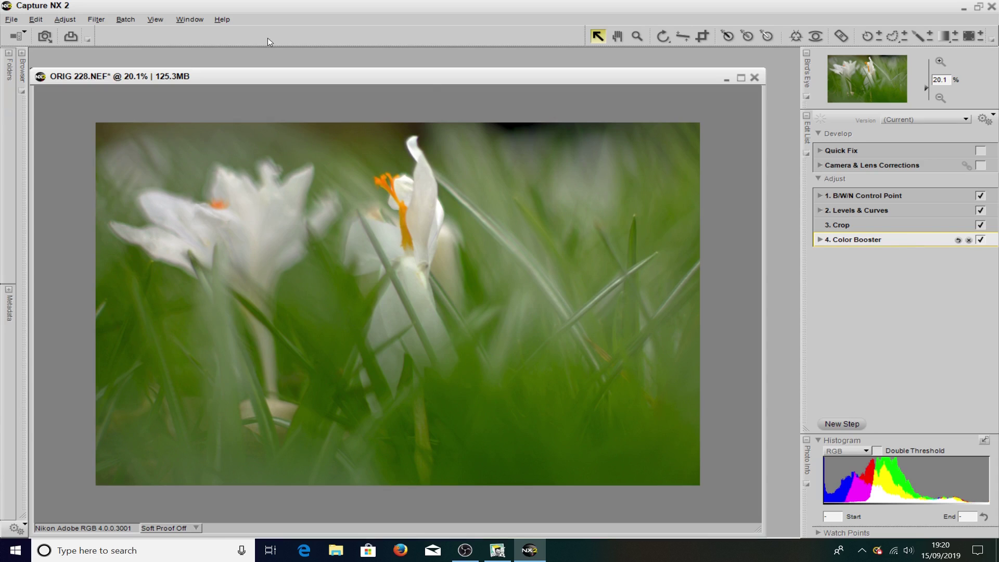
- Save the image as NEF, overwriting ORIG 228.NEF and accepting the save options
click(11, 20)
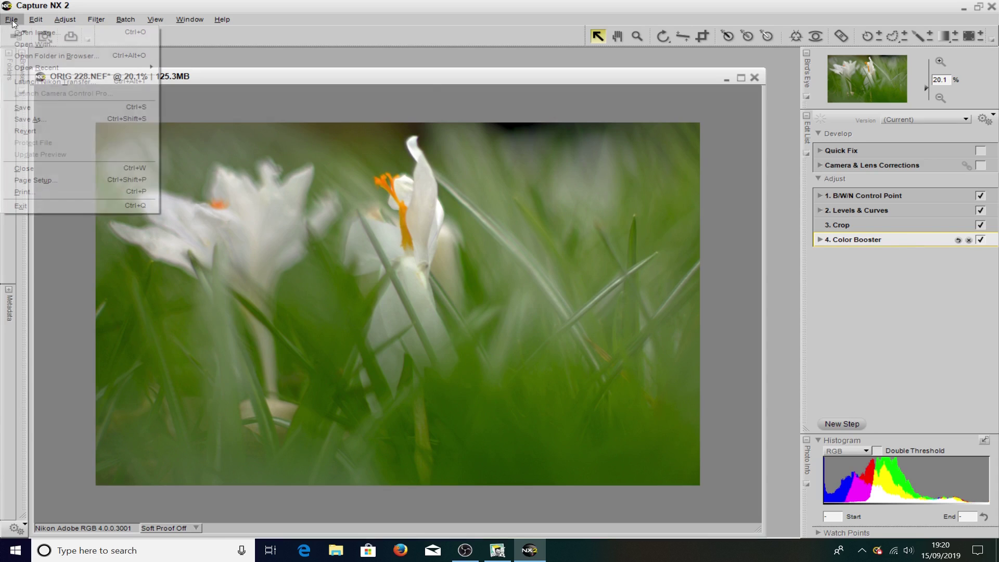
click(23, 119)
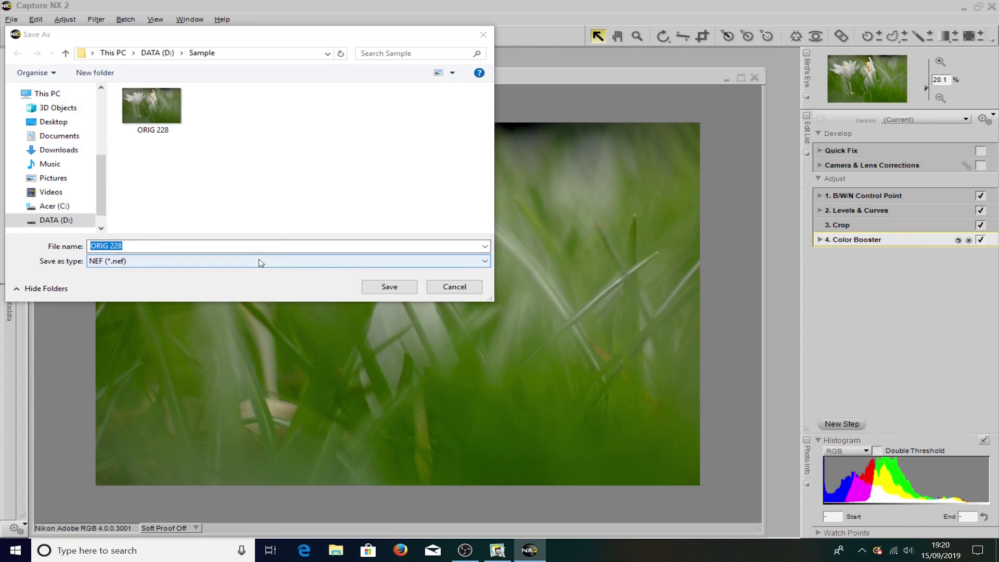
click(382, 287)
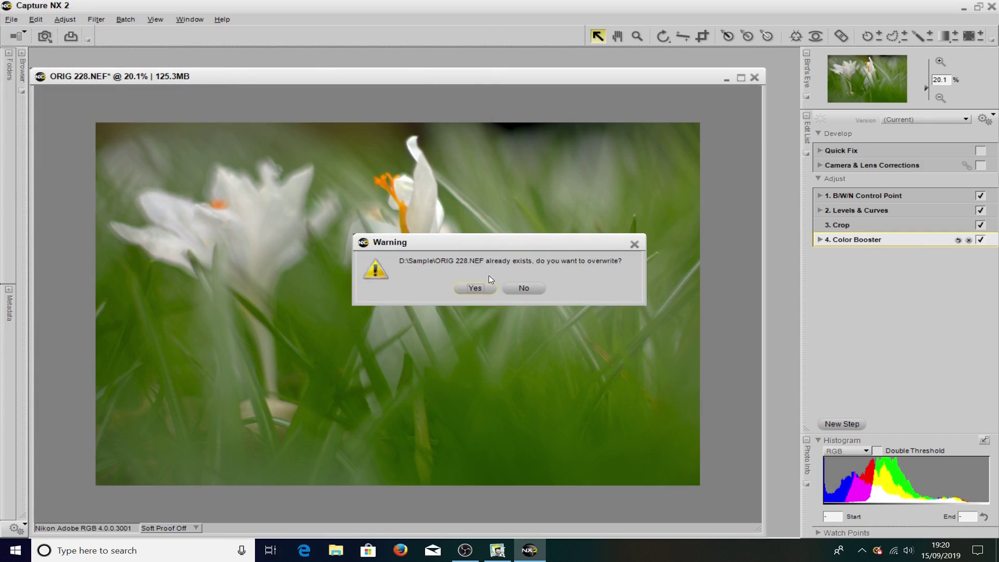
click(476, 291)
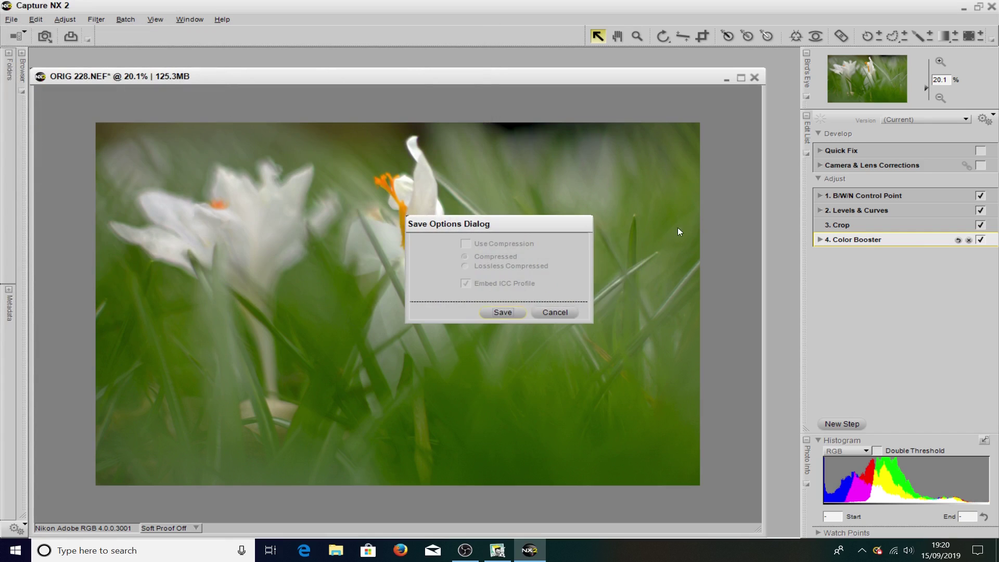
click(502, 313)
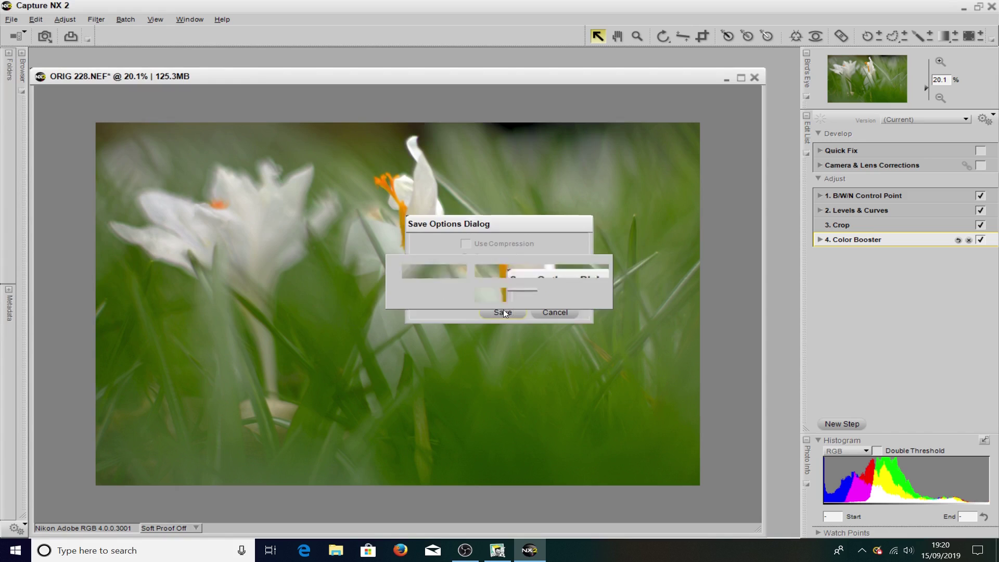
- Close Capture NX 2 to return to ViewNX 2
click(993, 6)
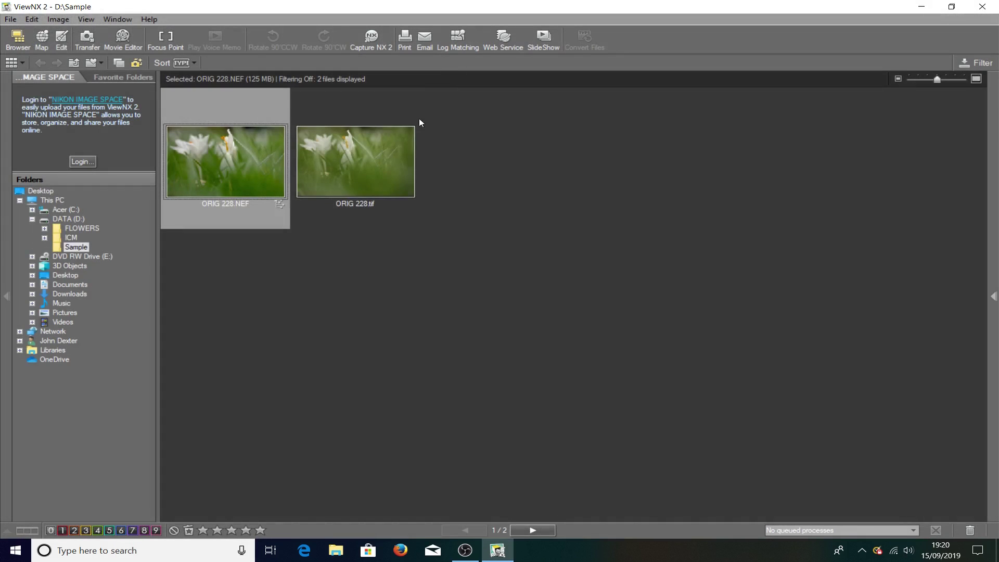